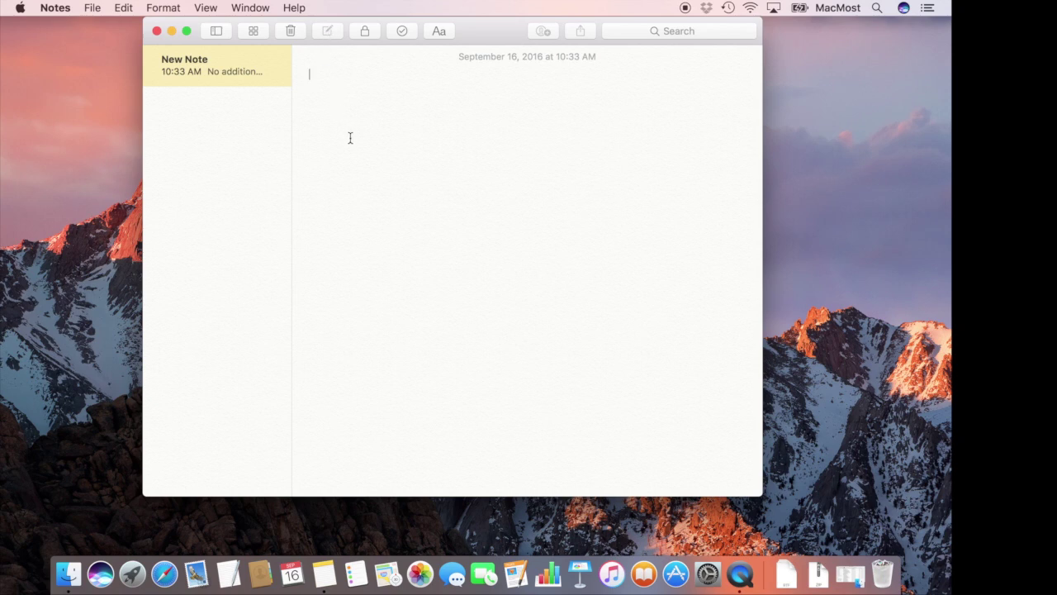
Title the new note 'My Note' and bring up the Add People invitation options
type("My Note")
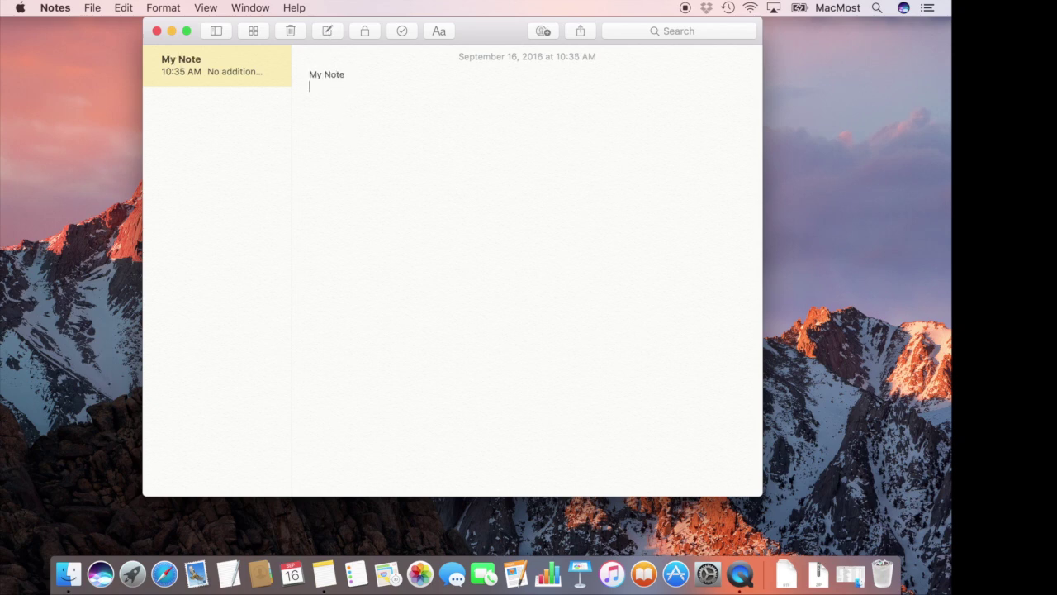
key("Return")
left_click(543, 31)
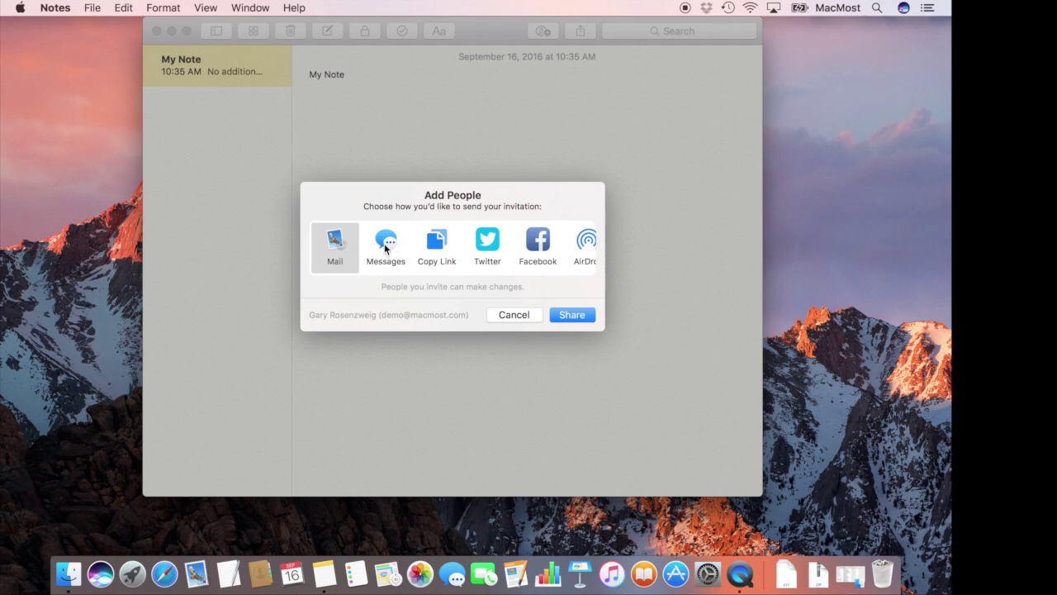
Invite the iPad's account to collaborate on My Note and send the invitation via AirDrop to the iPad
scroll(498, 245, "right", 3)
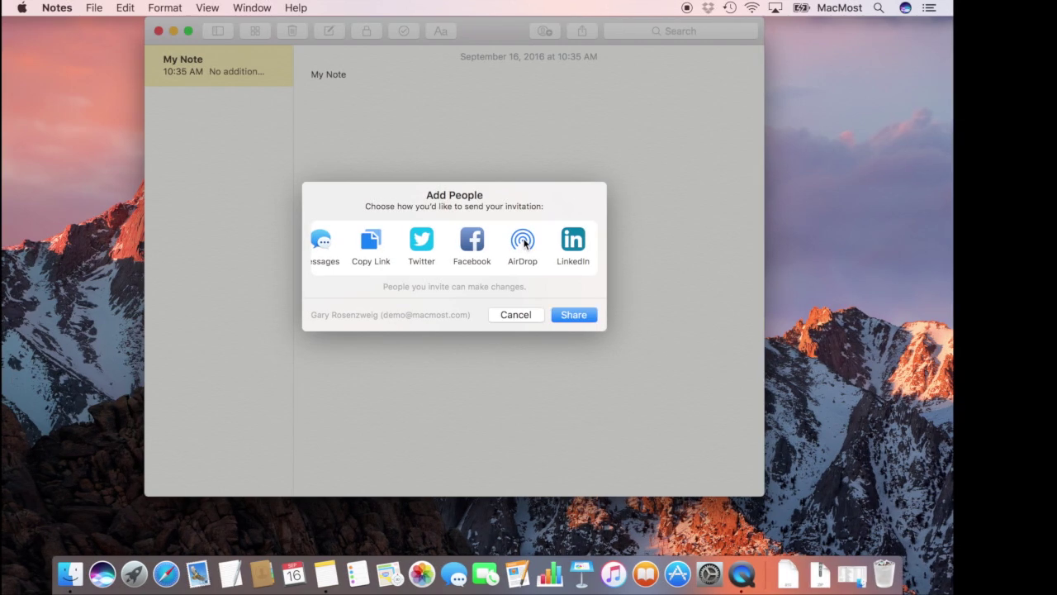
left_click(522, 241)
left_click(424, 280)
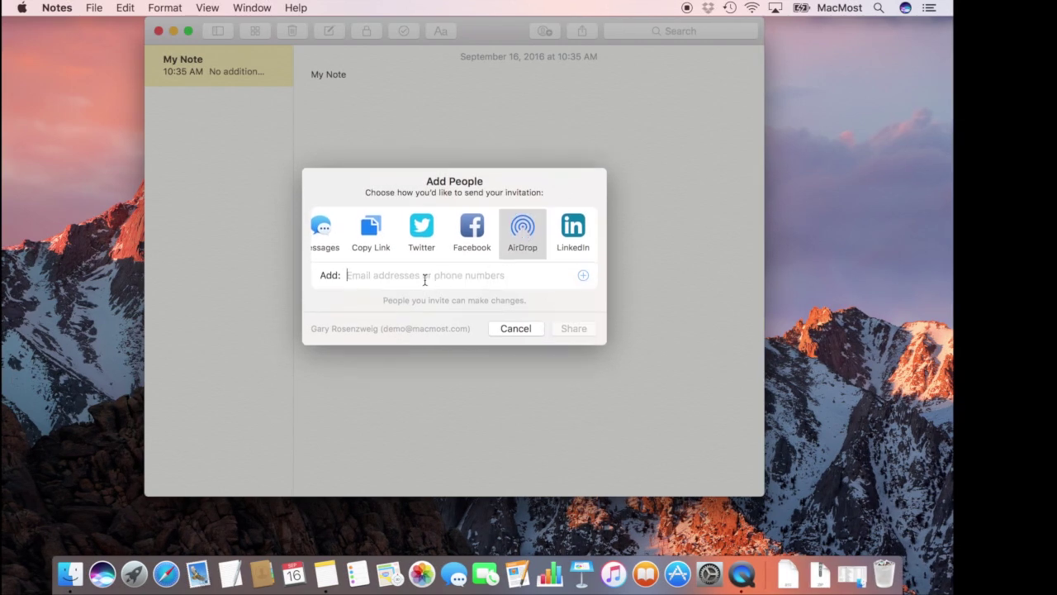
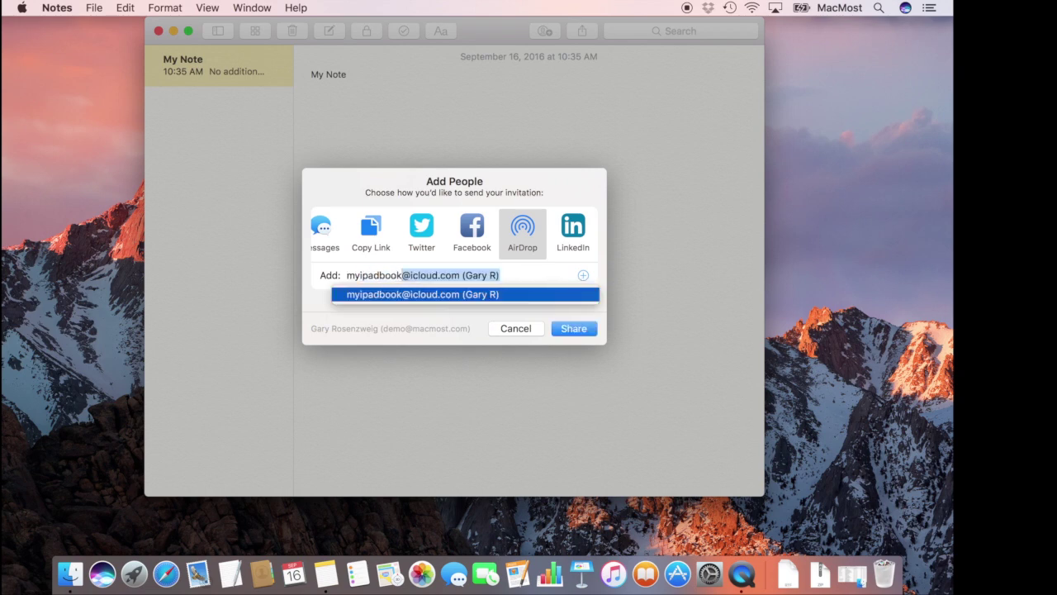
left_click(444, 299)
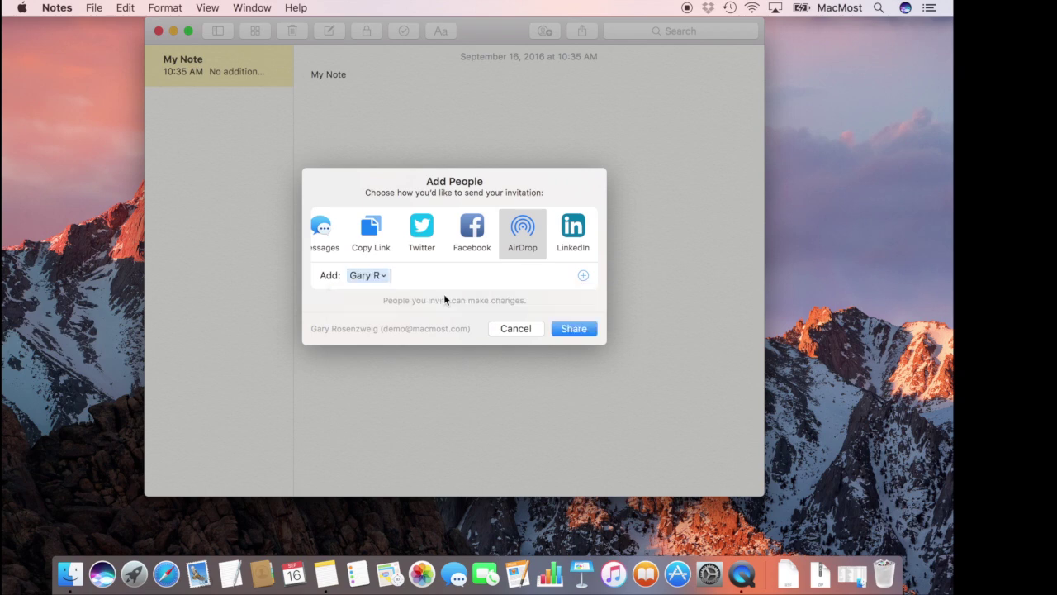
left_click(572, 330)
left_click(365, 211)
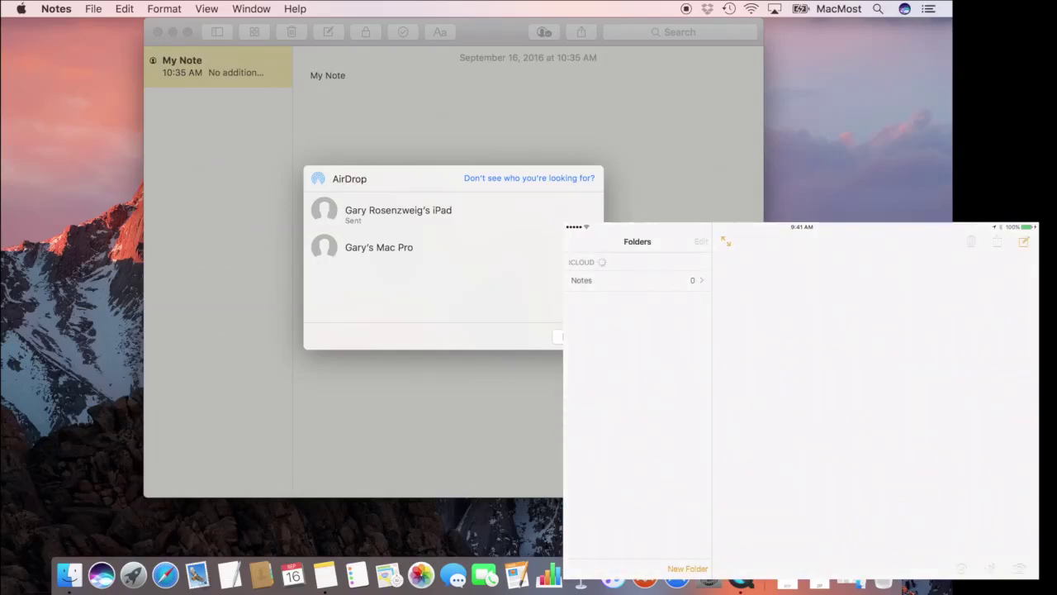
Finish the AirDrop share with Done and start a new line below the note title
left_click(579, 336)
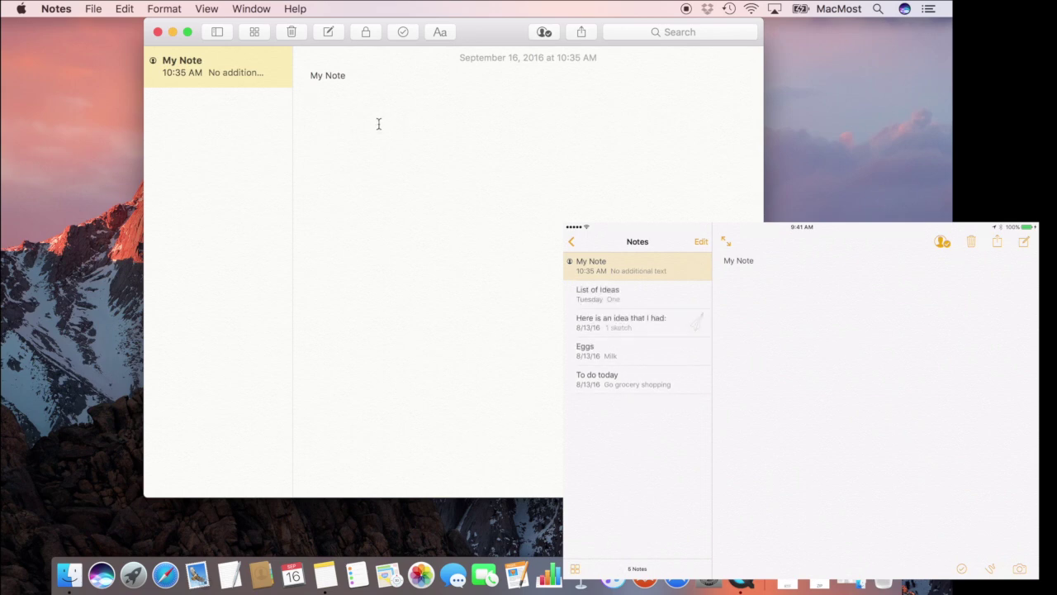
key("Return")
Add 'Another line' from the Mac, then 'Anohte line from the ipad' from the iPad
type("Another line")
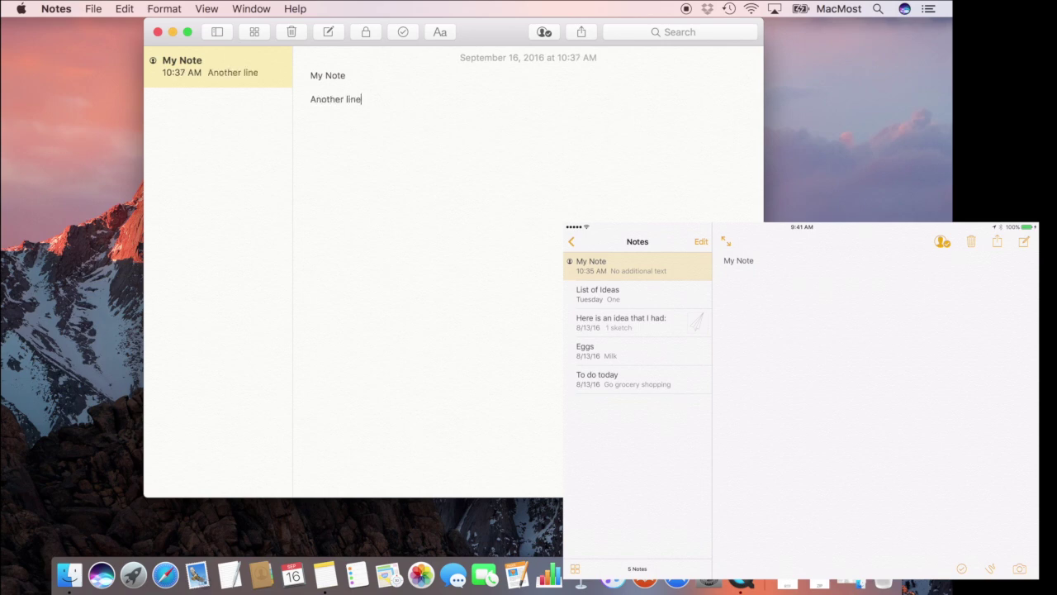
key("Return")
left_click(724, 295)
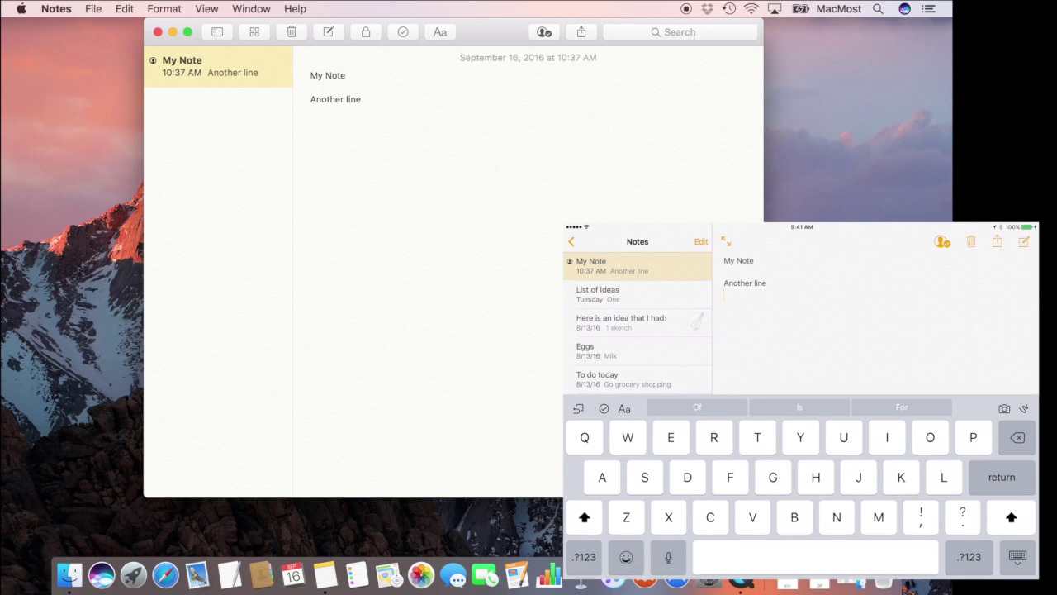
key("Return")
type("Ano")
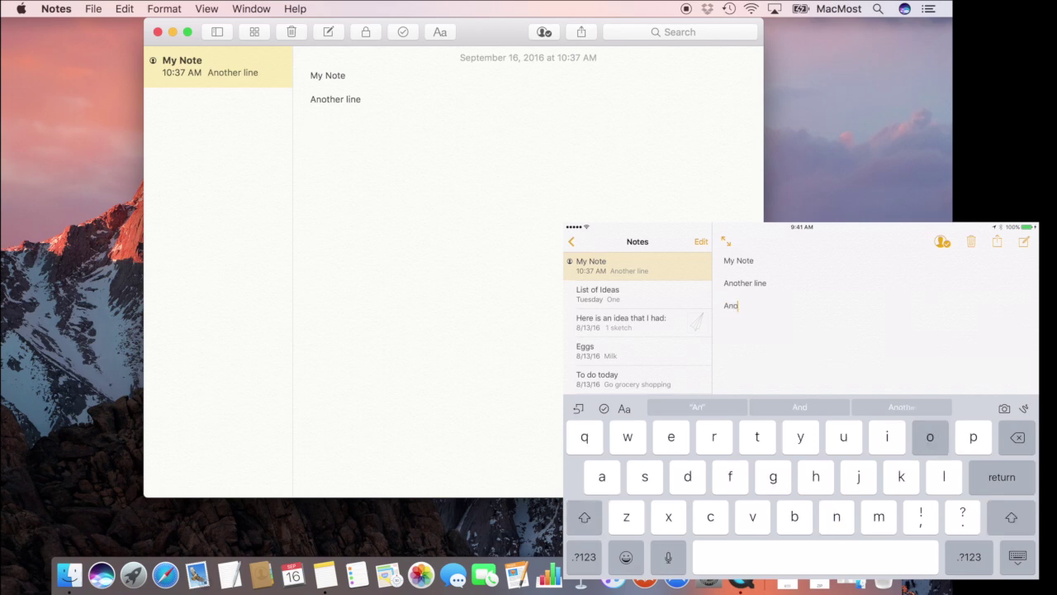
type("hte line")
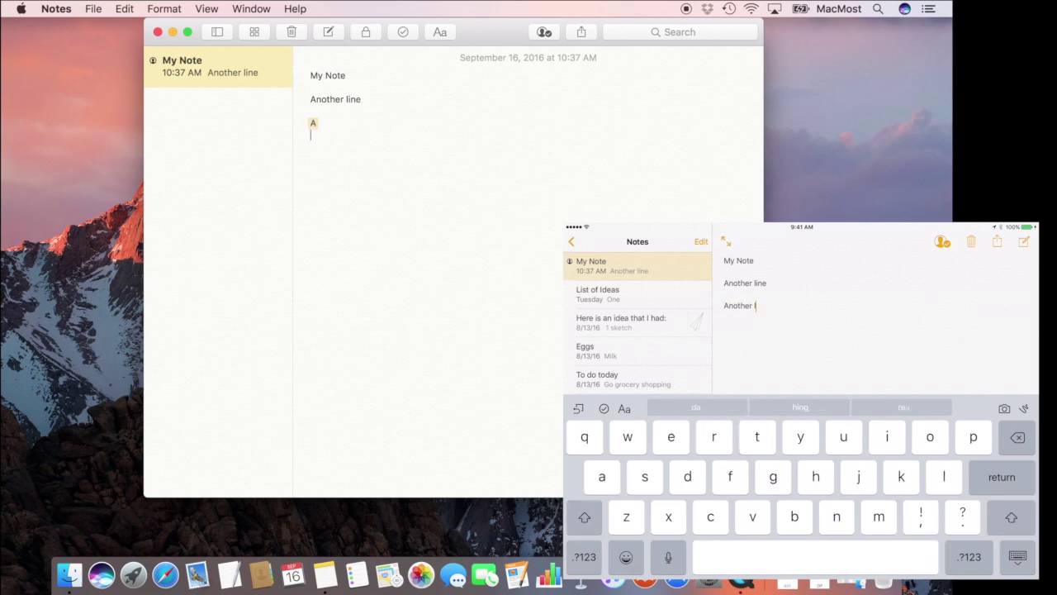
type(" from the ")
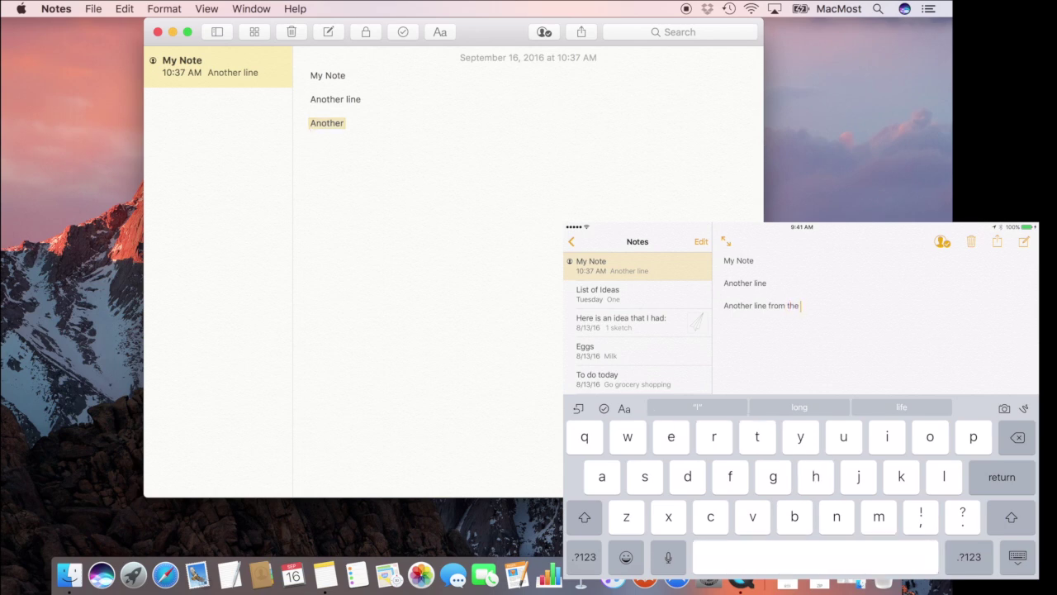
type("ipad")
key("Return")
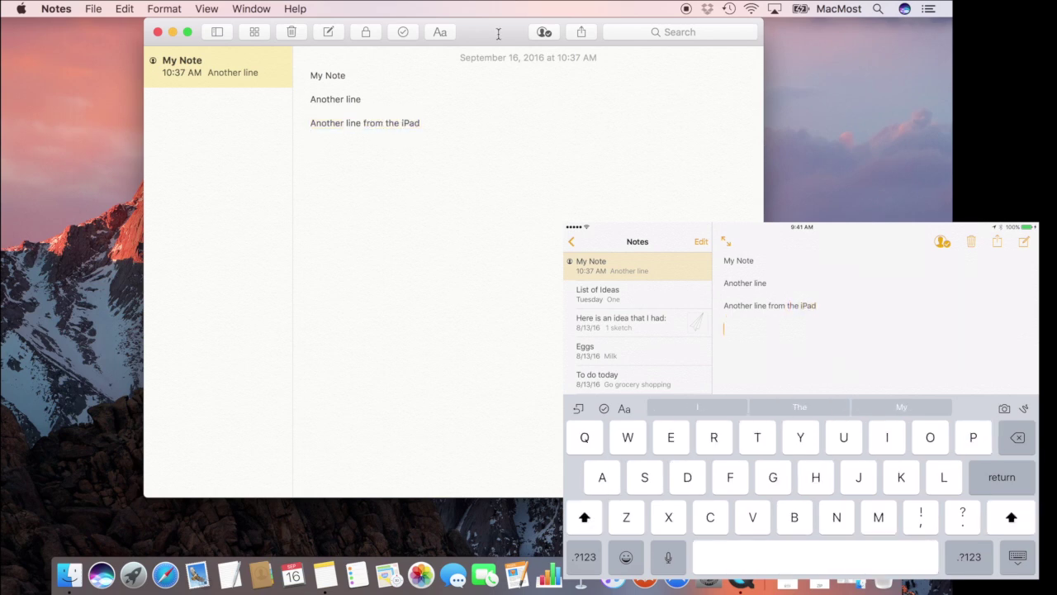
Replace 'iPad' with 'MacBook' so the third line reads 'Another line from the MacBook'
double_click(355, 99)
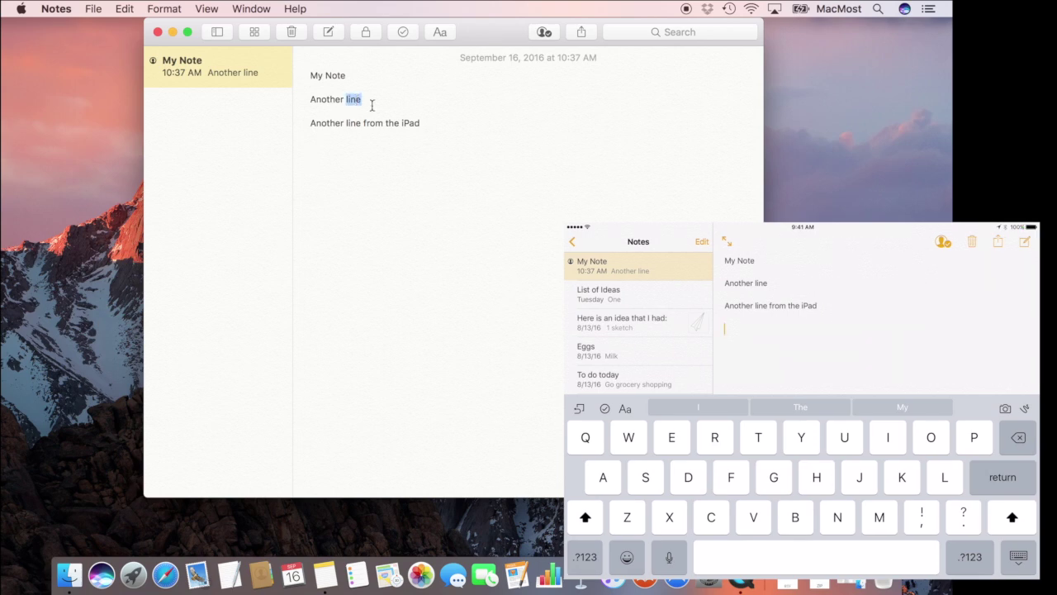
left_click(409, 123)
double_click(409, 124)
left_click(432, 122)
double_click(405, 124)
type("MacBook")
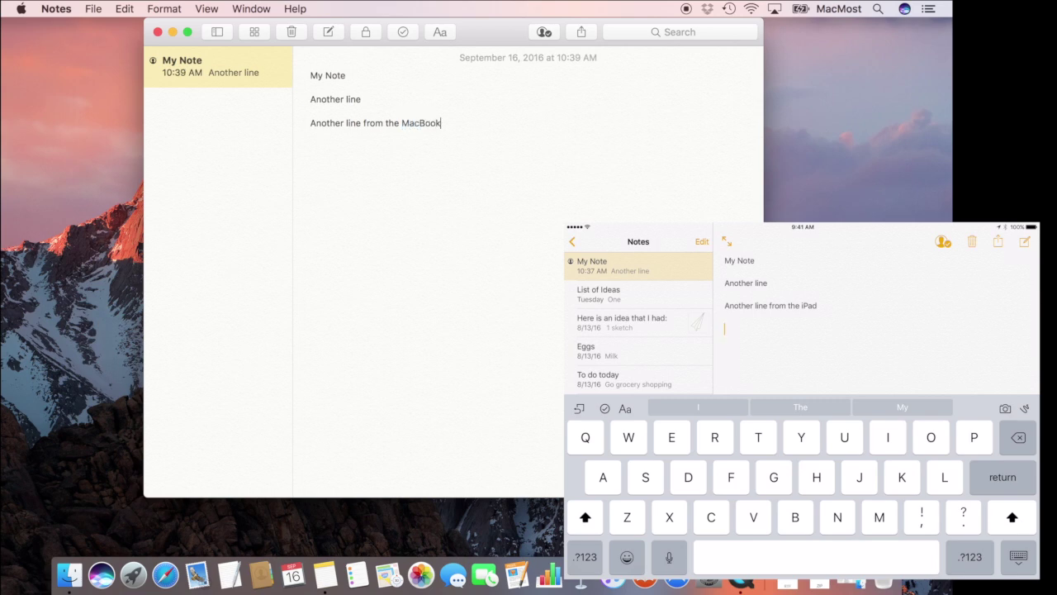
key("Return")
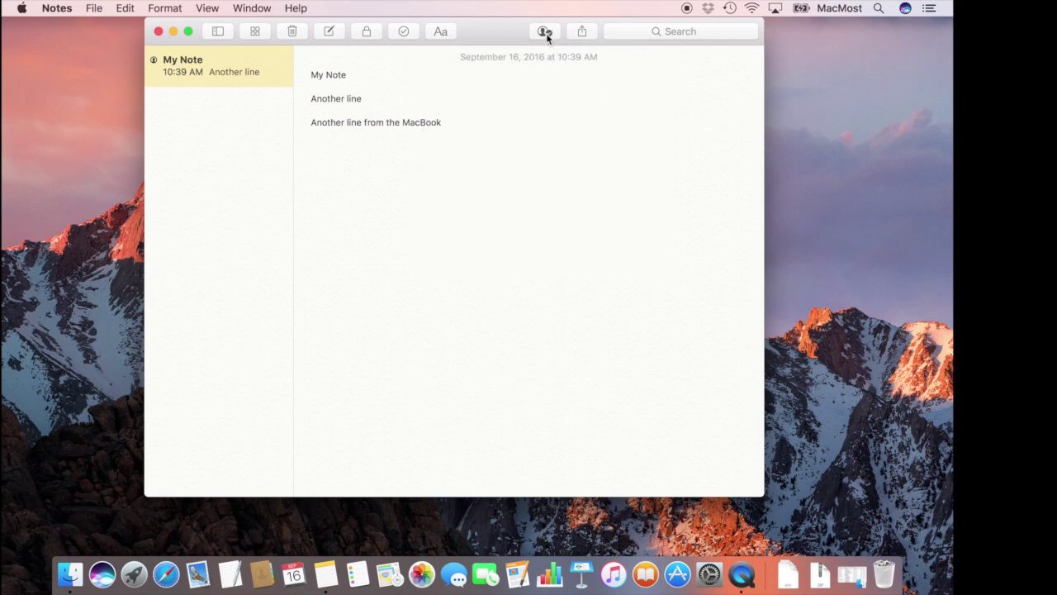
Show My Note's people list and inspect the owner's and invited participant's option menus
left_click(545, 32)
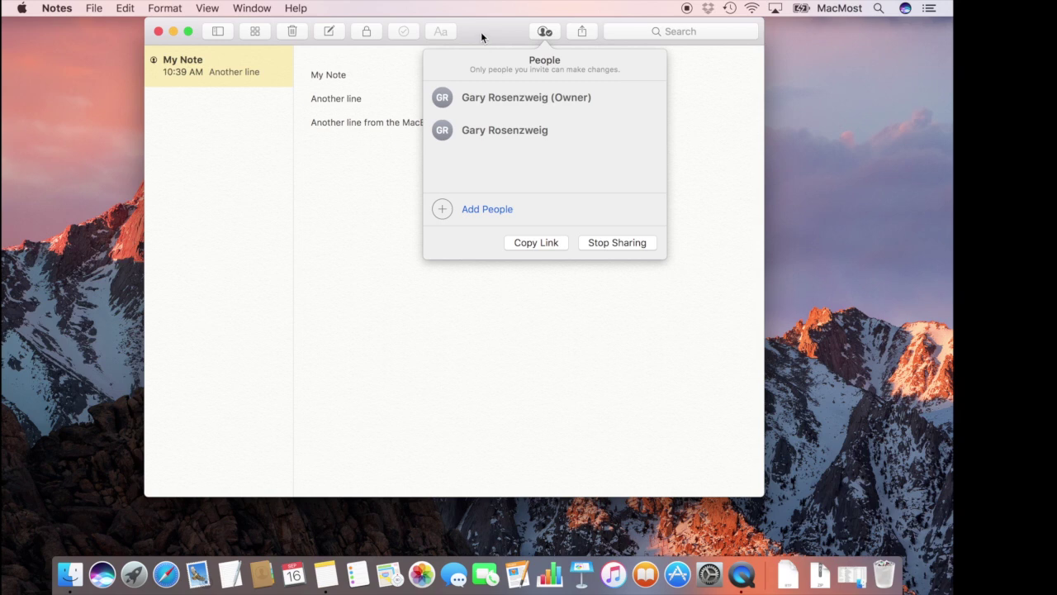
left_click(363, 157)
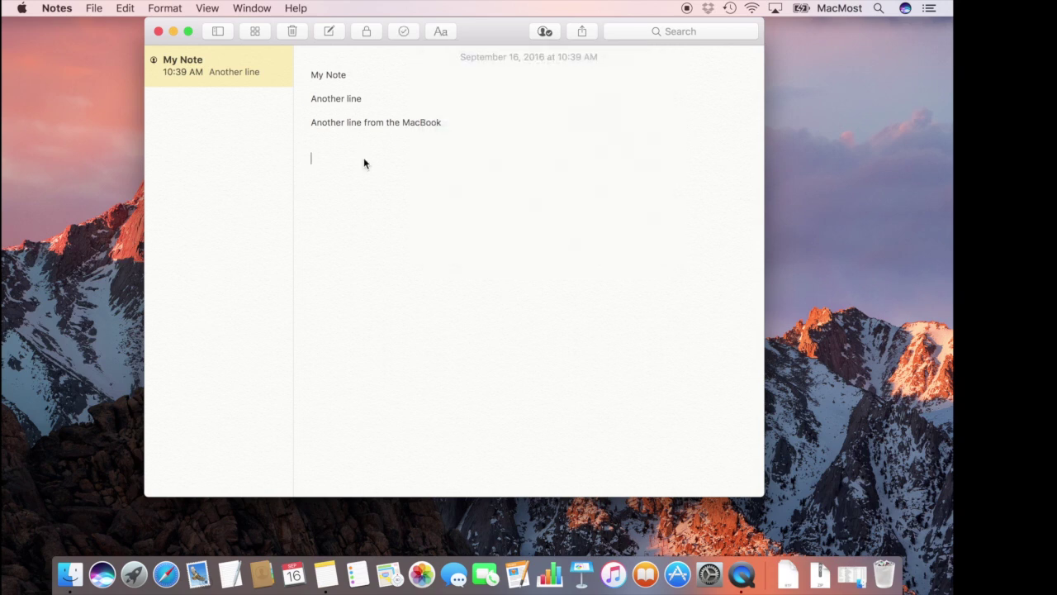
left_click(548, 31)
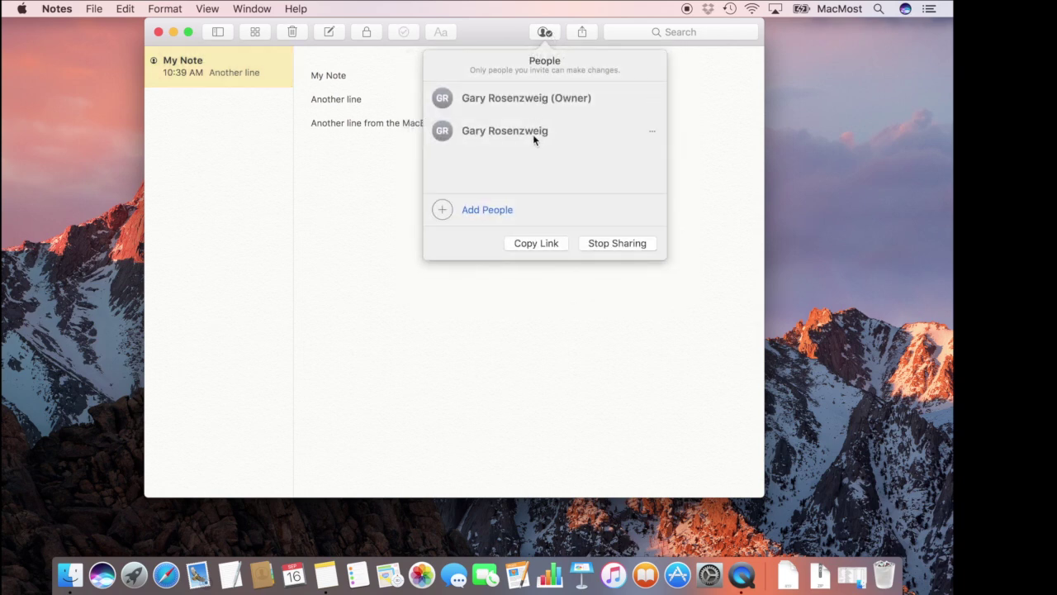
left_click(652, 130)
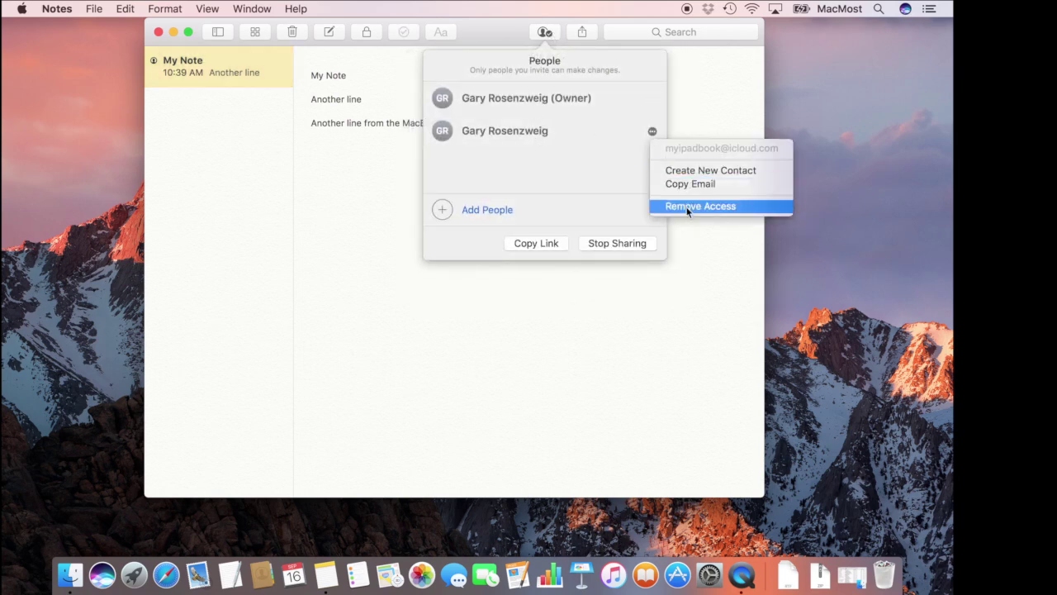
left_click(597, 177)
left_click(651, 99)
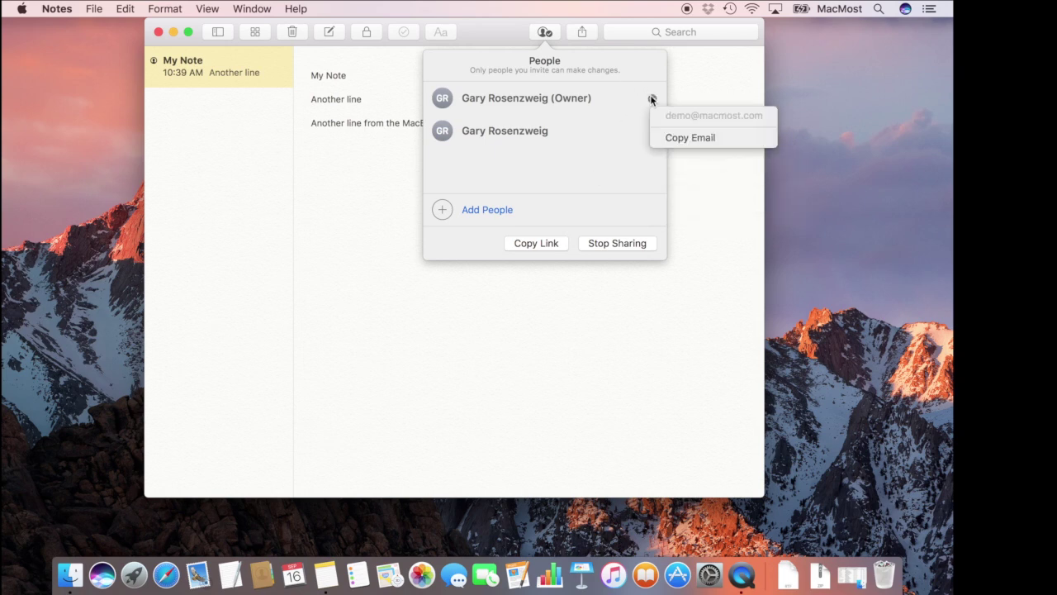
left_click(587, 173)
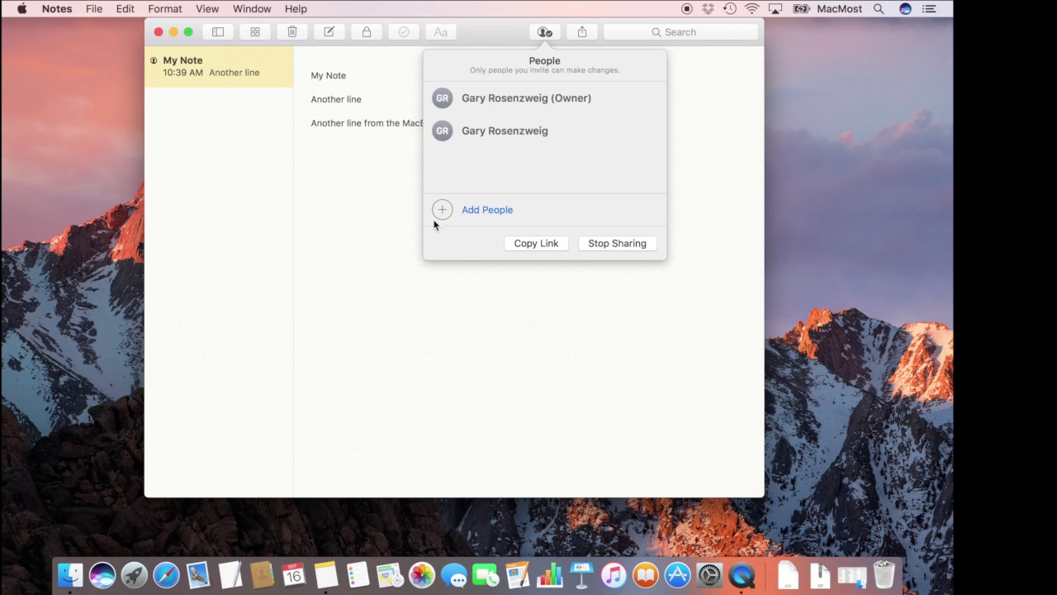
left_click(375, 181)
Start deleting My Note from its context menu, then cancel to keep the shared note
right_click(221, 62)
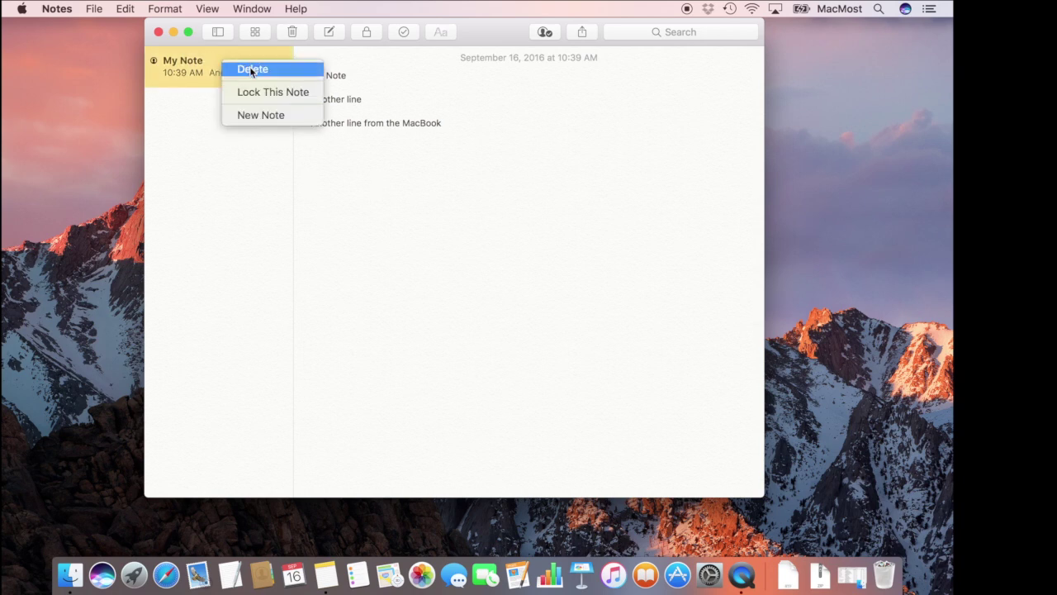
left_click(250, 68)
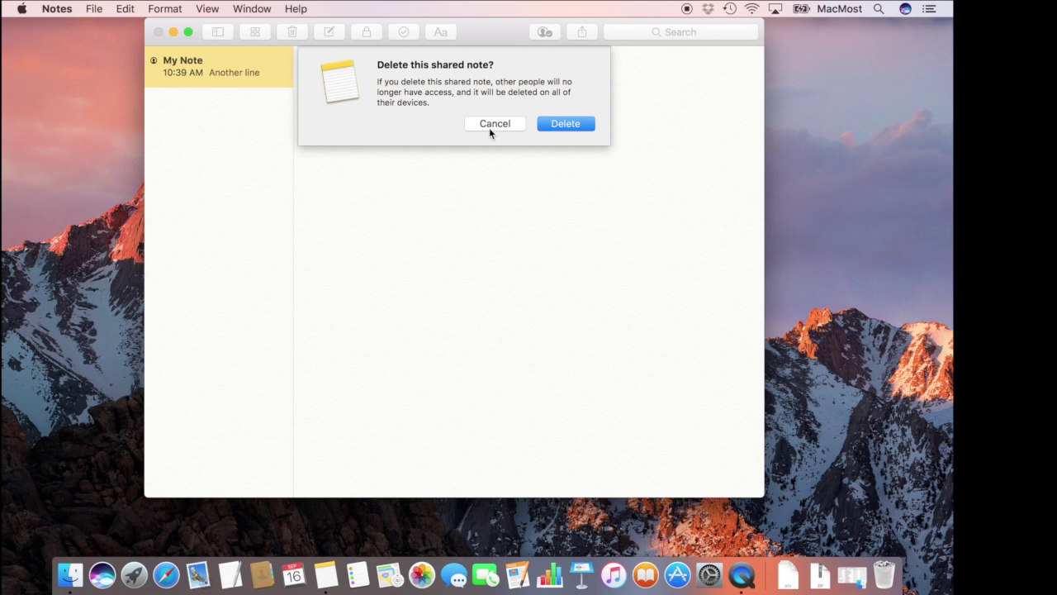
left_click(489, 128)
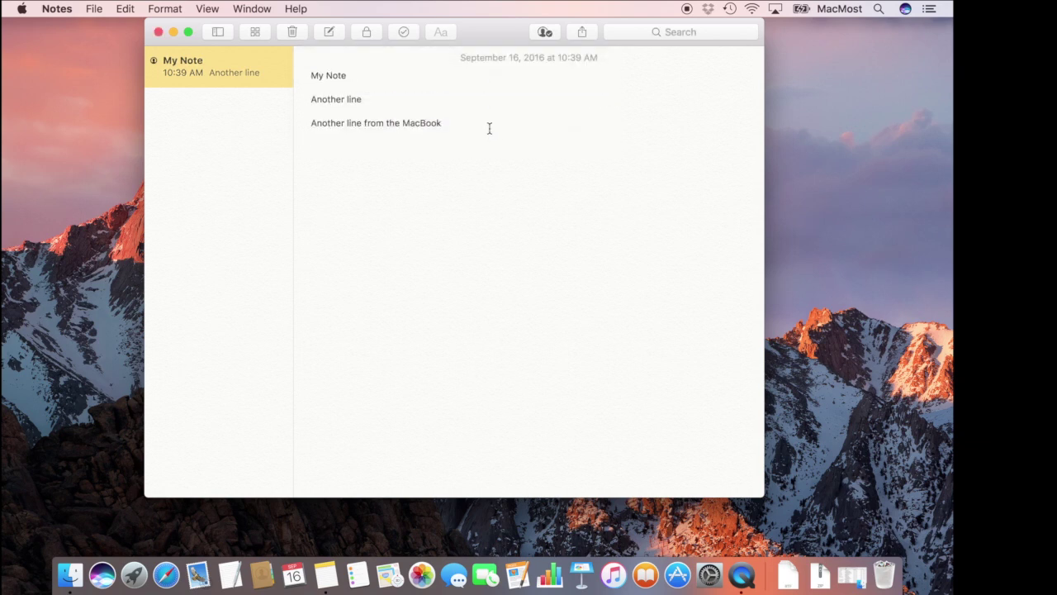